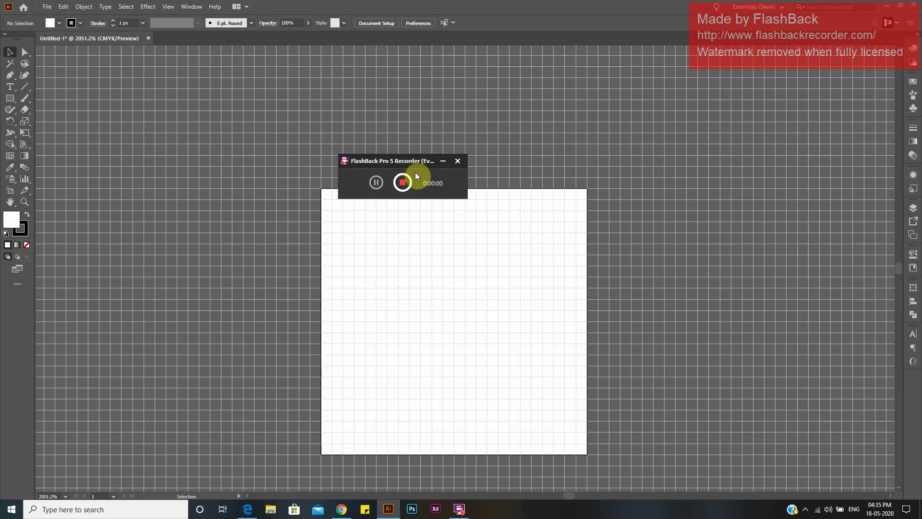
# - Draw an artboard-sized rectangle with a black fill and no stroke
pyautogui.click(10, 98)
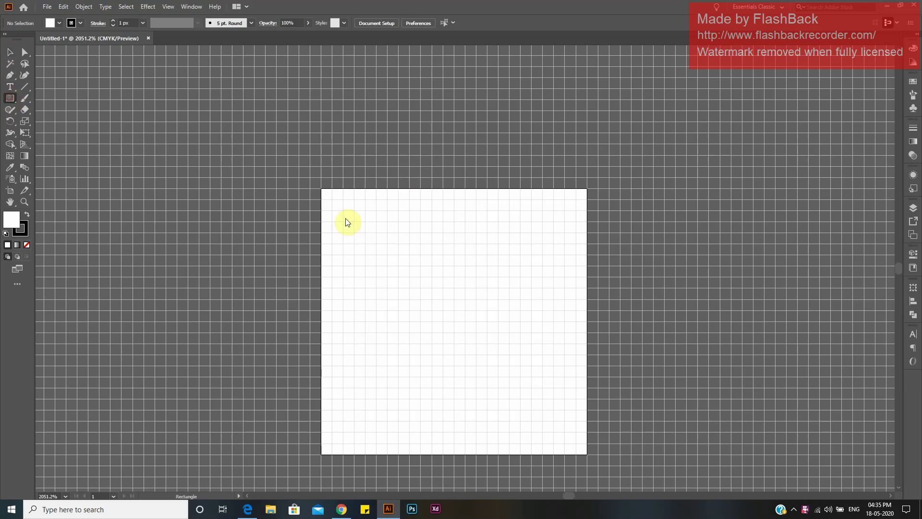
pyautogui.moveTo(322, 189)
pyautogui.mouseDown()
pyautogui.moveTo(365, 255)
pyautogui.moveTo(587, 454)
pyautogui.mouseUp()
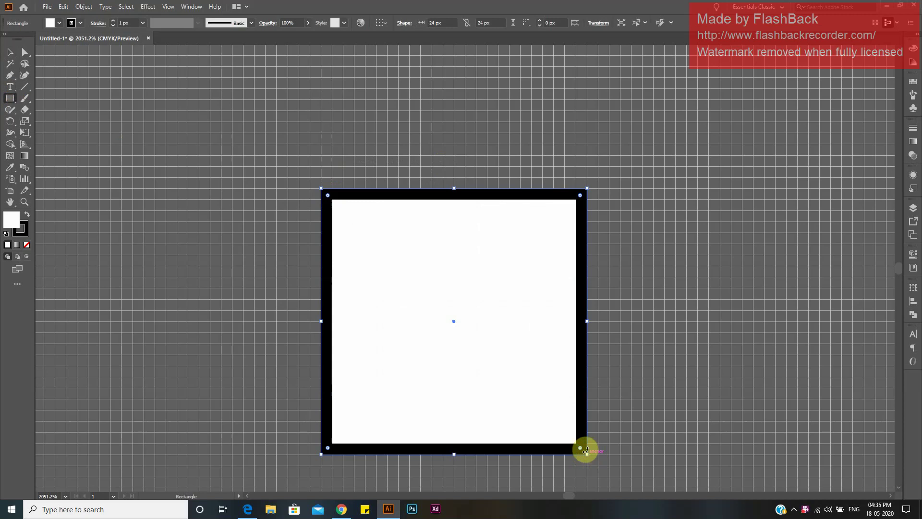
pyautogui.click(26, 214)
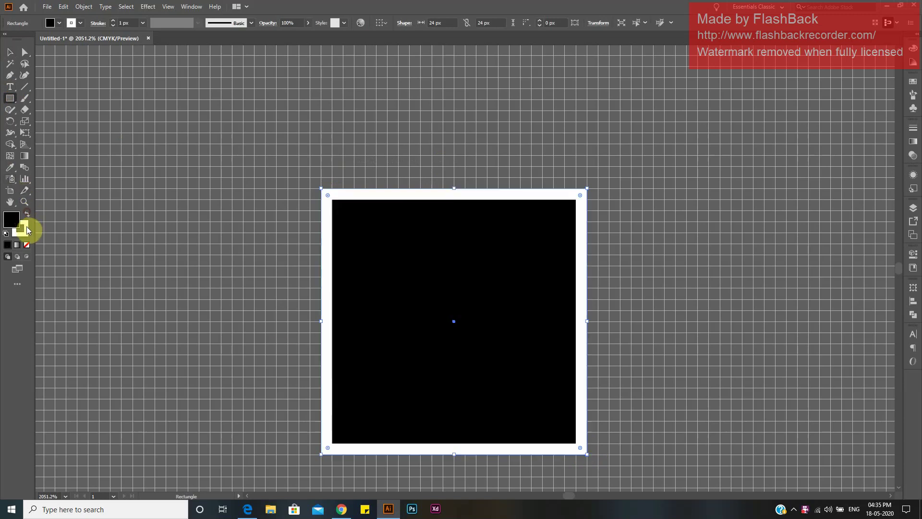
pyautogui.click(23, 230)
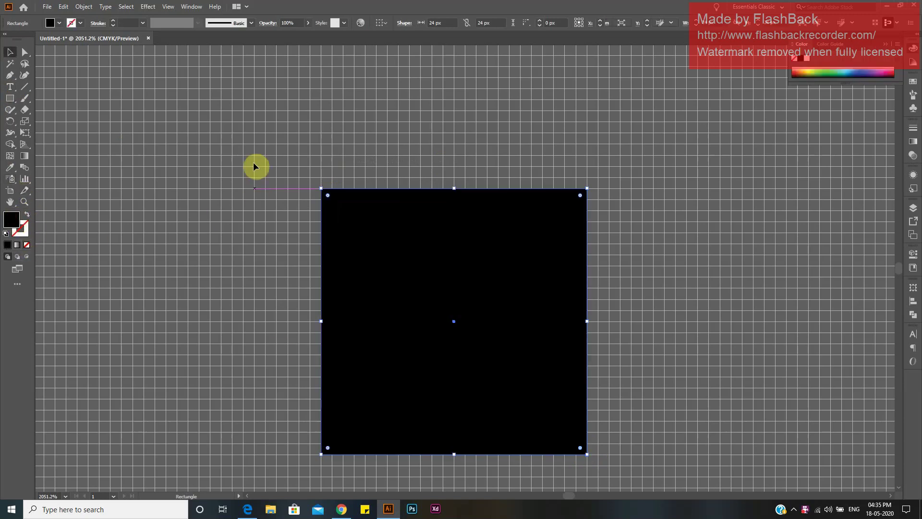
# - Raise the rectangle's bottom anchors into a 2 px top bar, then move a copy 19 px down
pyautogui.press('a')
pyautogui.moveTo(250, 418)
pyautogui.mouseDown()
pyautogui.moveTo(580, 505)
pyautogui.moveTo(640, 478)
pyautogui.mouseUp()
pyautogui.hotkey('shift', 'Up')
pyautogui.press('Down')
pyautogui.press('Down')
pyautogui.press('Down')
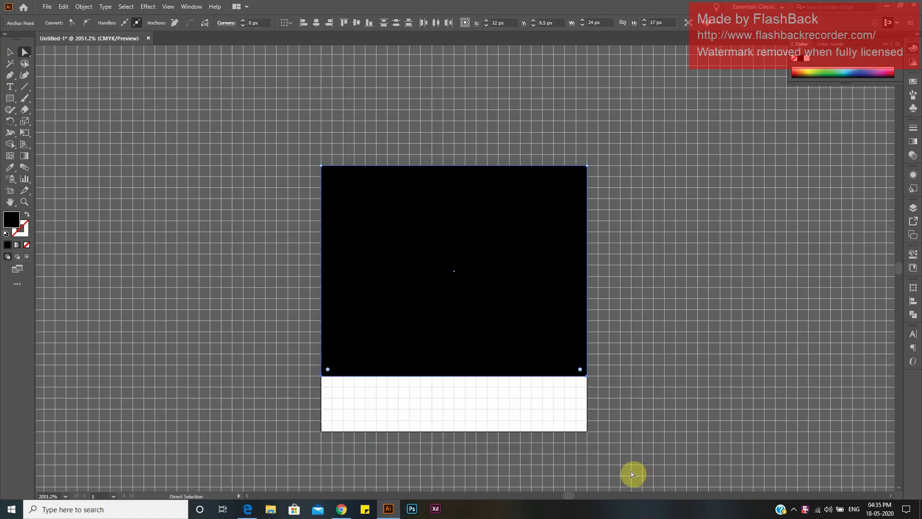
pyautogui.press('Up')
pyautogui.press('Up')
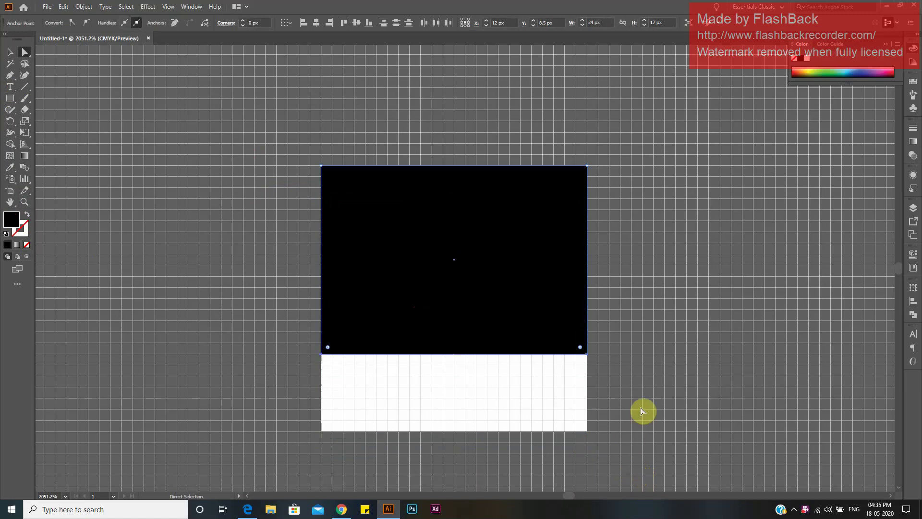
pyautogui.press('Up')
pyautogui.press('Up')
pyautogui.press('Up')
pyautogui.press('Up')
pyautogui.press('Up')
pyautogui.press('Up')
pyautogui.press('Up')
pyautogui.press('Up')
pyautogui.press('Up')
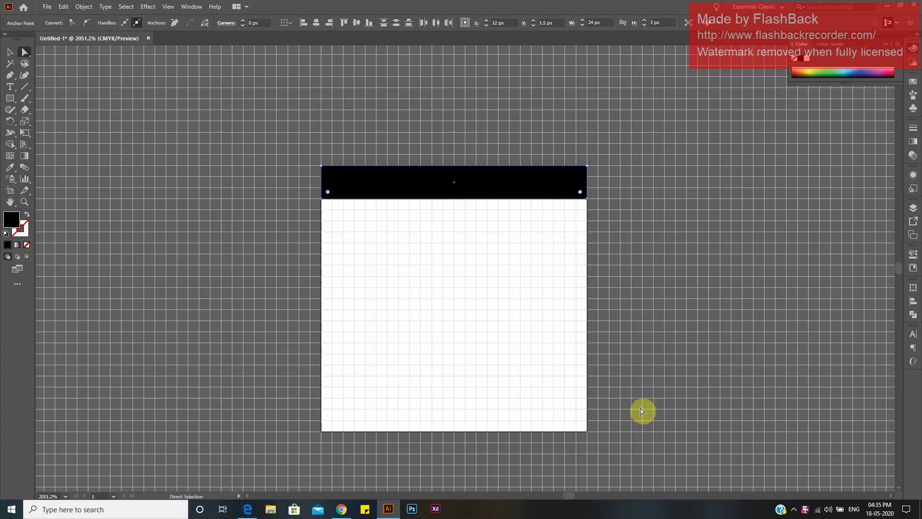
pyautogui.press('Up')
pyautogui.press('Up')
pyautogui.press('Down')
pyautogui.press('Down')
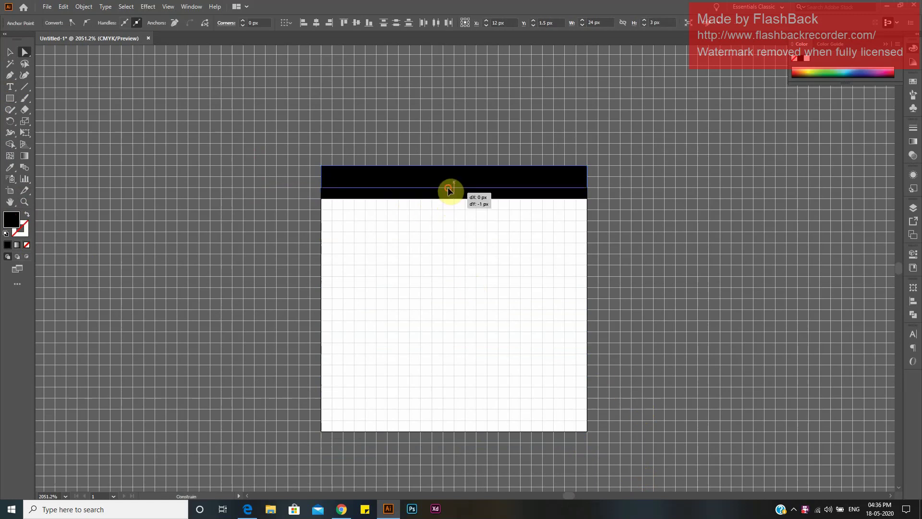
pyautogui.press('Up')
pyautogui.press('v')
pyautogui.moveTo(472, 182)
pyautogui.mouseDown()
pyautogui.moveTo(497, 424)
pyautogui.moveTo(588, 423)
pyautogui.moveTo(511, 420)
pyautogui.moveTo(489, 399)
pyautogui.moveTo(466, 398)
pyautogui.moveTo(455, 376)
pyautogui.mouseUp()
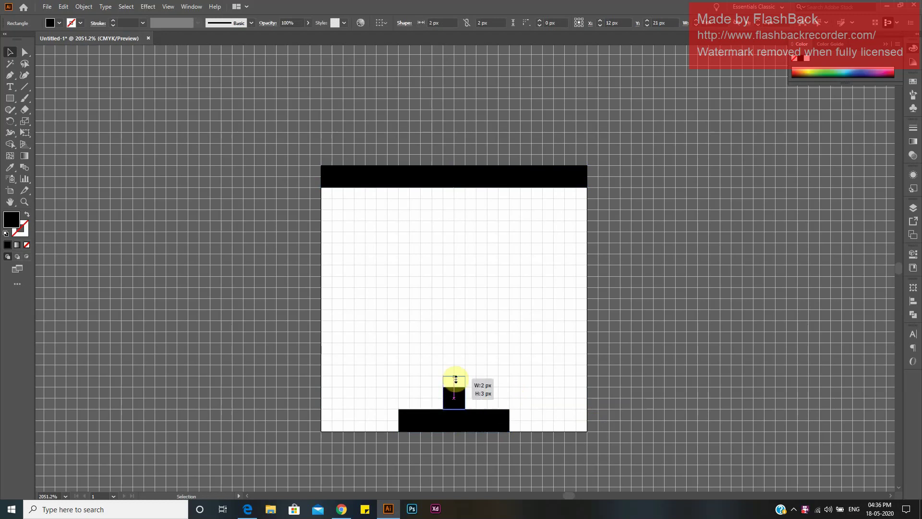
# - Stretch the top black bar down to 19 px tall so it reaches the stem
pyautogui.click(453, 185)
pyautogui.moveTo(454, 187); pyautogui.dragTo(464, 375)
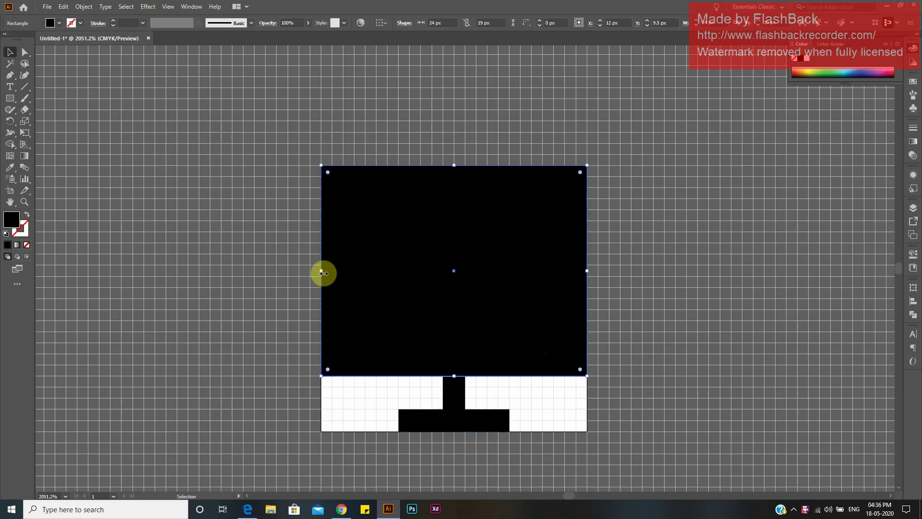
# - Resize a copy inside the black block to 20×15 px and fill it with the artboard's white
pyautogui.moveTo(322, 273); pyautogui.dragTo(343, 272)
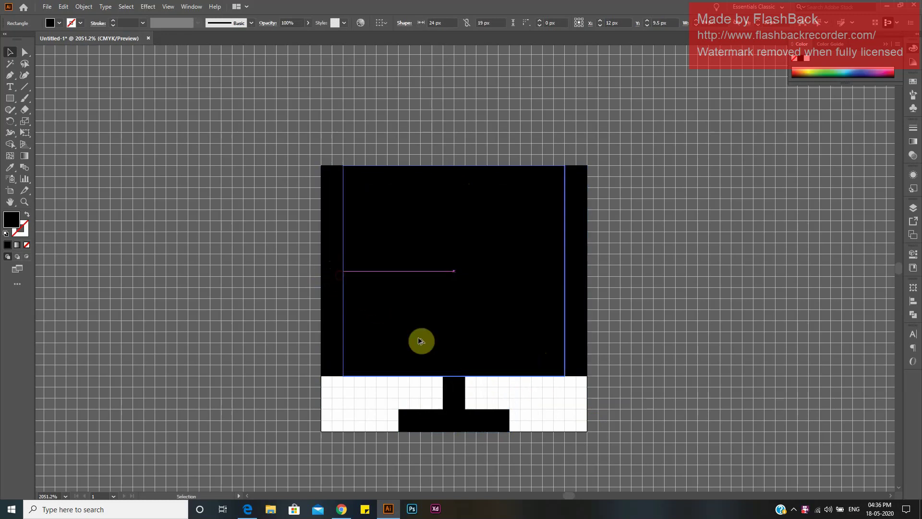
pyautogui.moveTo(419, 341); pyautogui.dragTo(419, 341)
pyautogui.moveTo(454, 374); pyautogui.dragTo(510, 358)
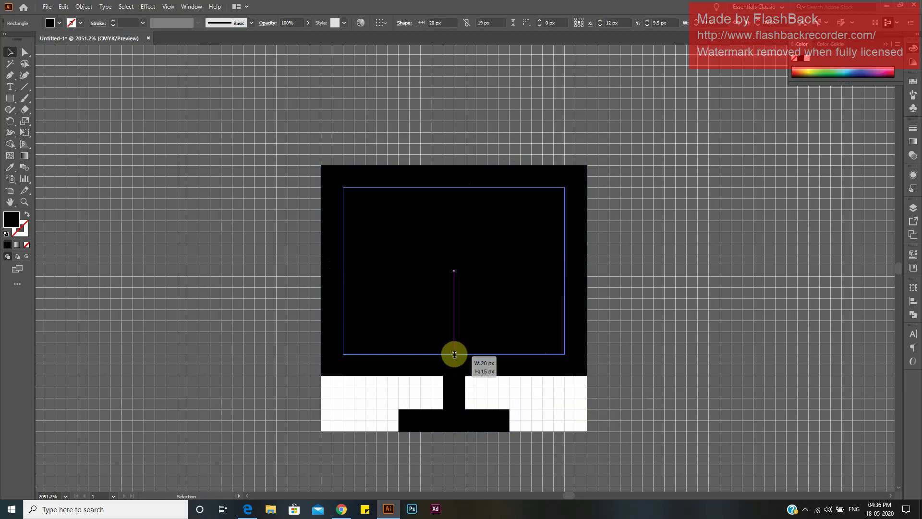
pyautogui.press('i')
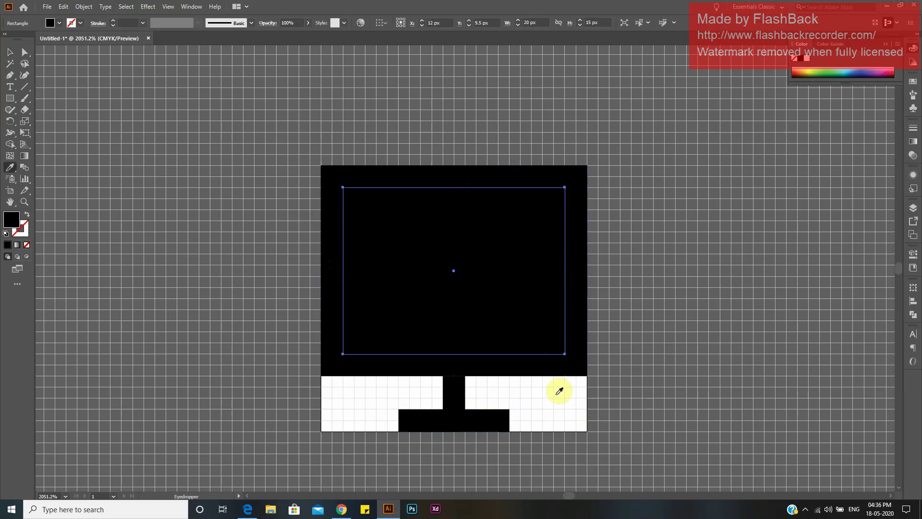
pyautogui.click(558, 392)
pyautogui.press('a')
pyautogui.click(620, 373)
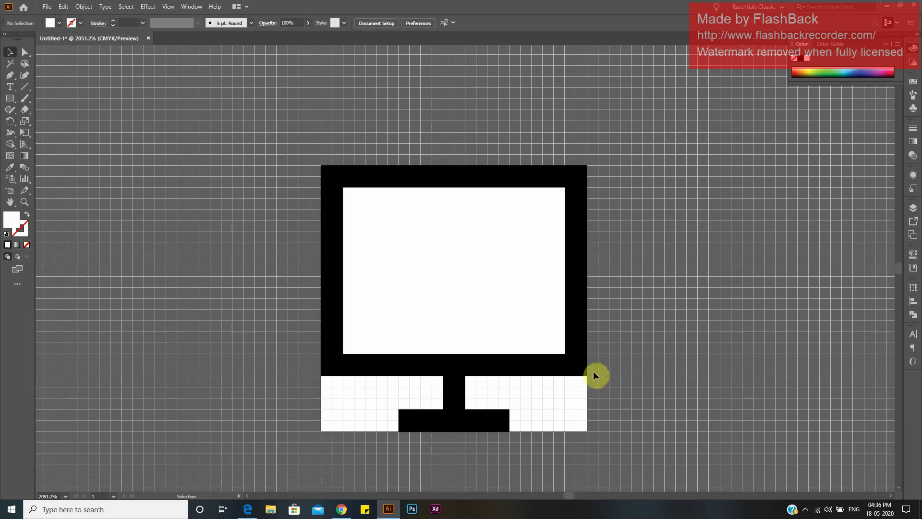
# - Give the black monitor frame a 2 px corner radius
pyautogui.moveTo(601, 386); pyautogui.dragTo(583, 373)
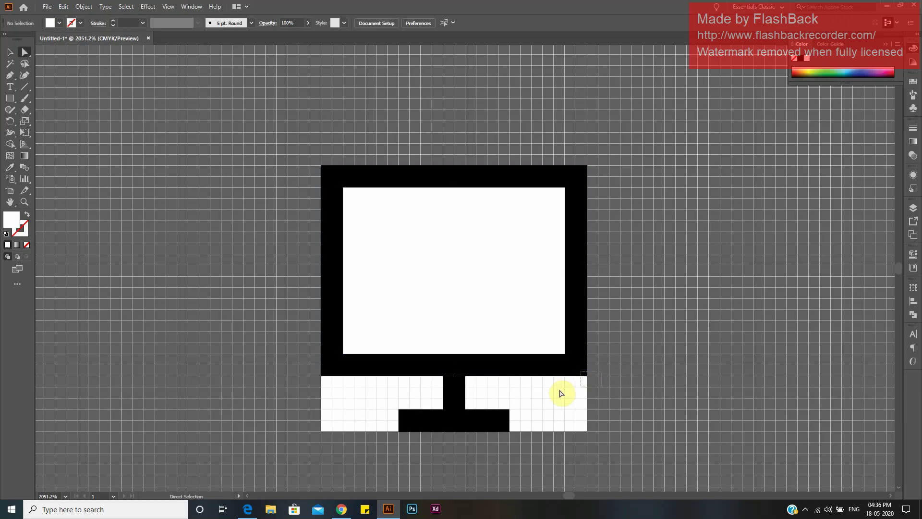
pyautogui.click(573, 369)
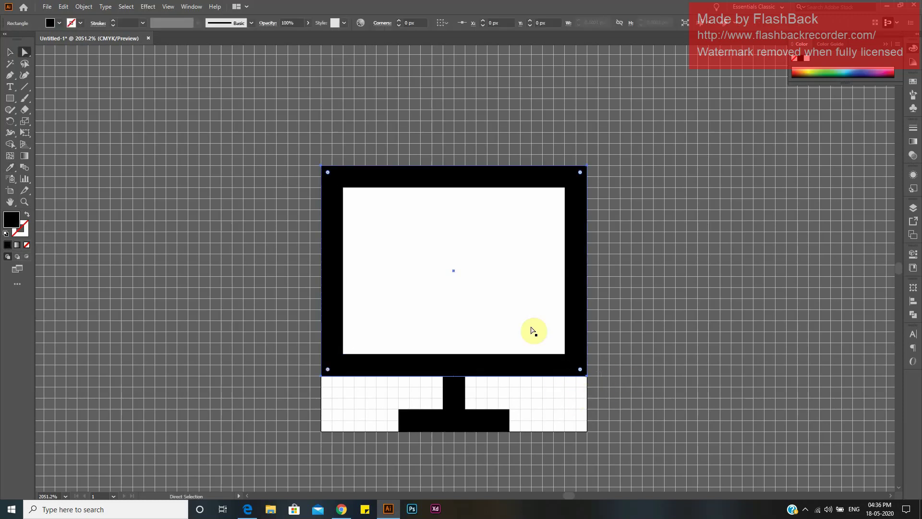
pyautogui.click(414, 22)
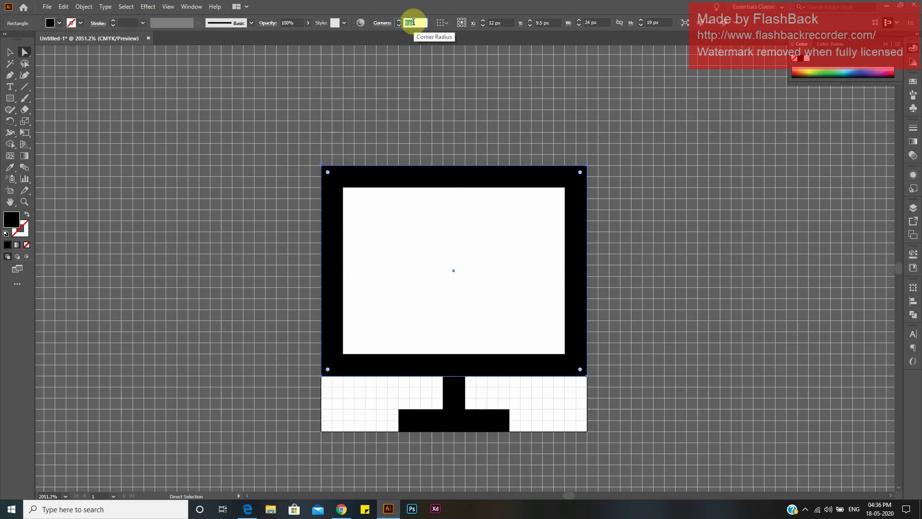
pyautogui.write('10')
pyautogui.press('Return')
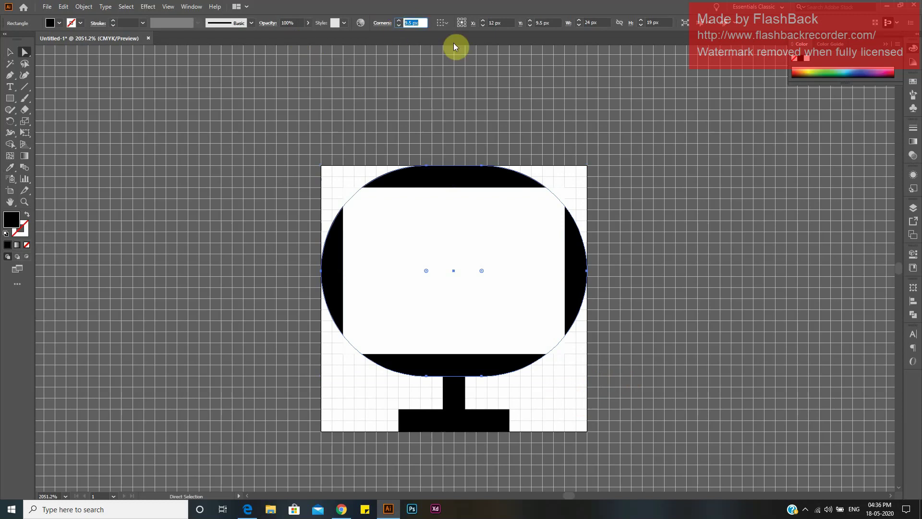
pyautogui.write('1')
pyautogui.press('Return')
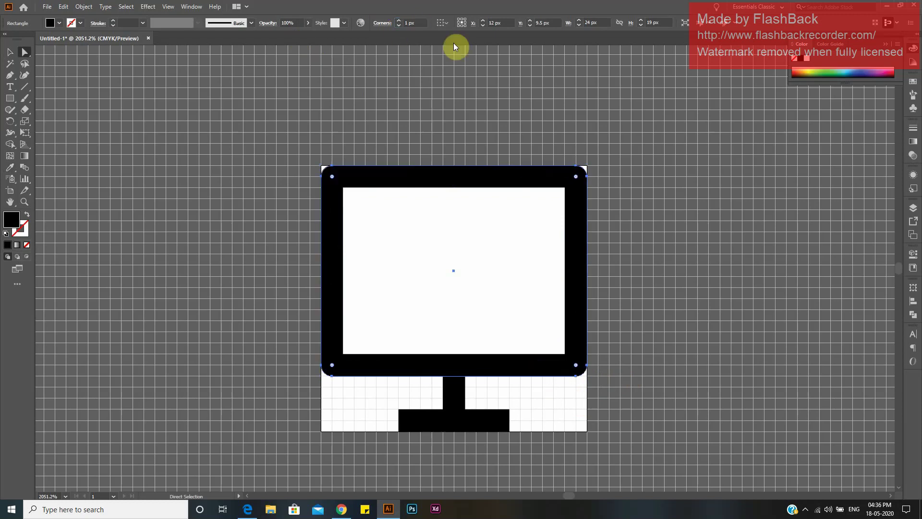
pyautogui.click(413, 23)
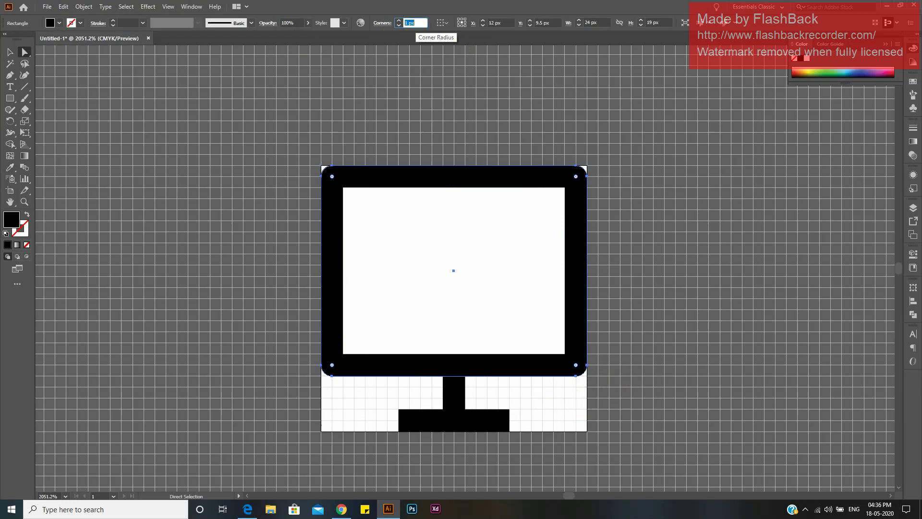
pyautogui.write('2')
pyautogui.press('Return')
pyautogui.click(649, 279)
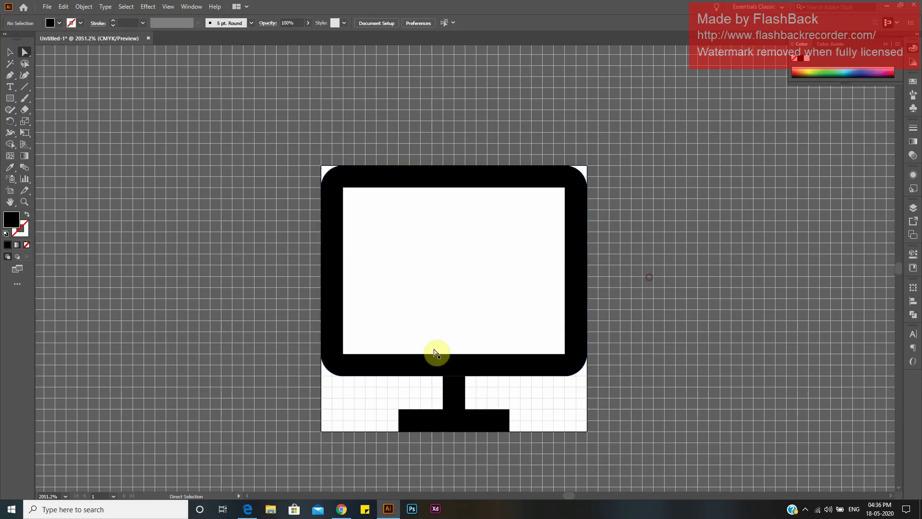
# - Set the white screen's corner radius to 1 px
pyautogui.click(447, 335)
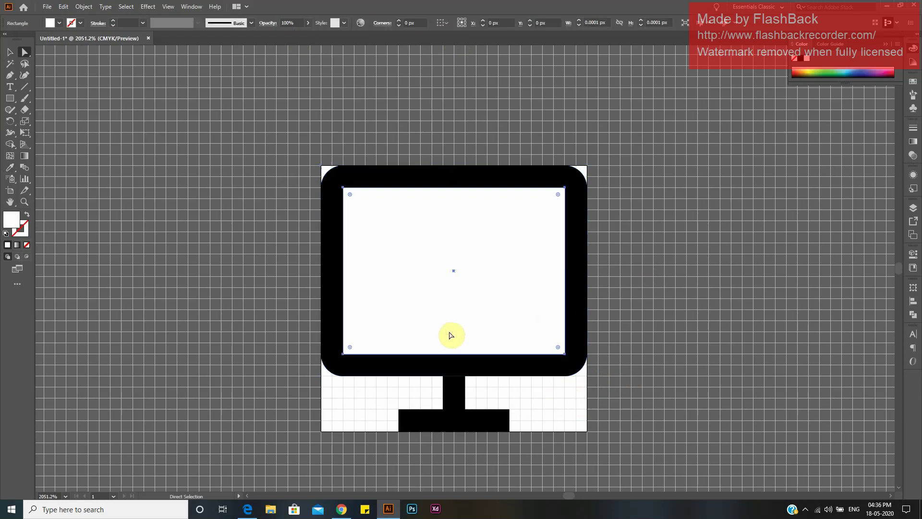
pyautogui.click(414, 22)
pyautogui.write('2')
pyautogui.press('Return')
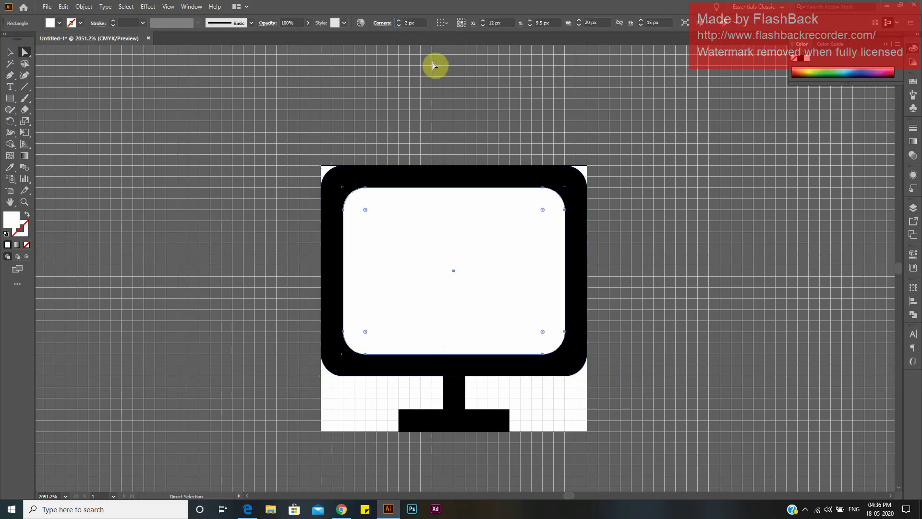
pyautogui.click(412, 22)
pyautogui.write('1')
pyautogui.press('Return')
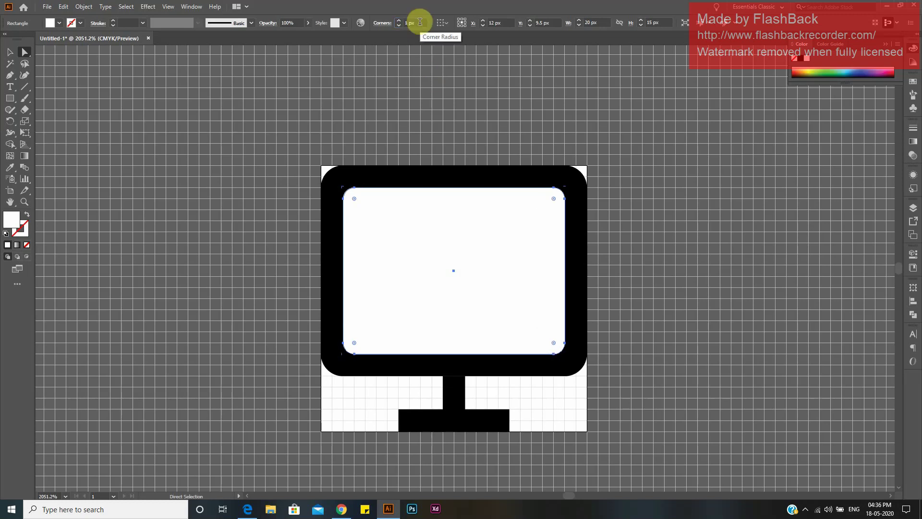
pyautogui.click(705, 252)
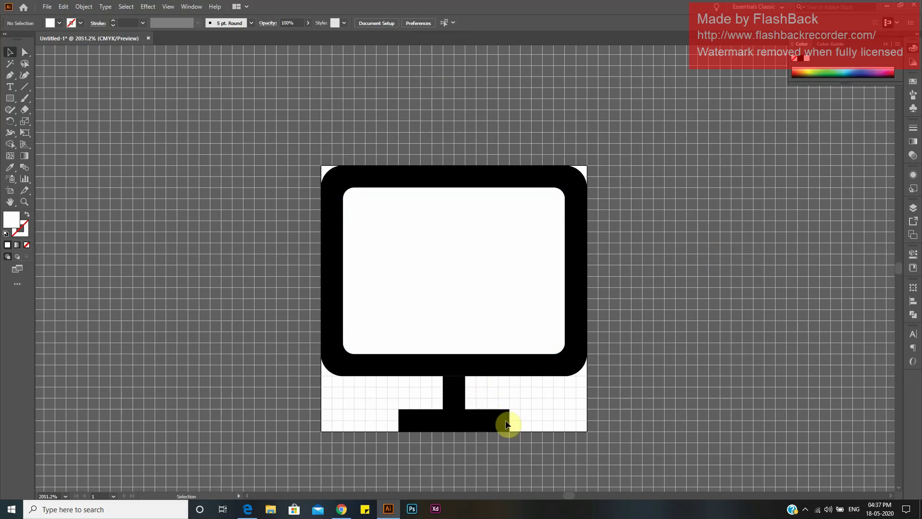
# - Merge frame, stand and base into one shape and round the stand joins to 1 px
pyautogui.press('v')
pyautogui.moveTo(531, 441)
pyautogui.mouseDown()
pyautogui.moveTo(402, 365)
pyautogui.moveTo(459, 416)
pyautogui.moveTo(490, 399)
pyautogui.moveTo(436, 371)
pyautogui.mouseUp()
pyautogui.hotkey('shift', 'm')
pyautogui.press('a')
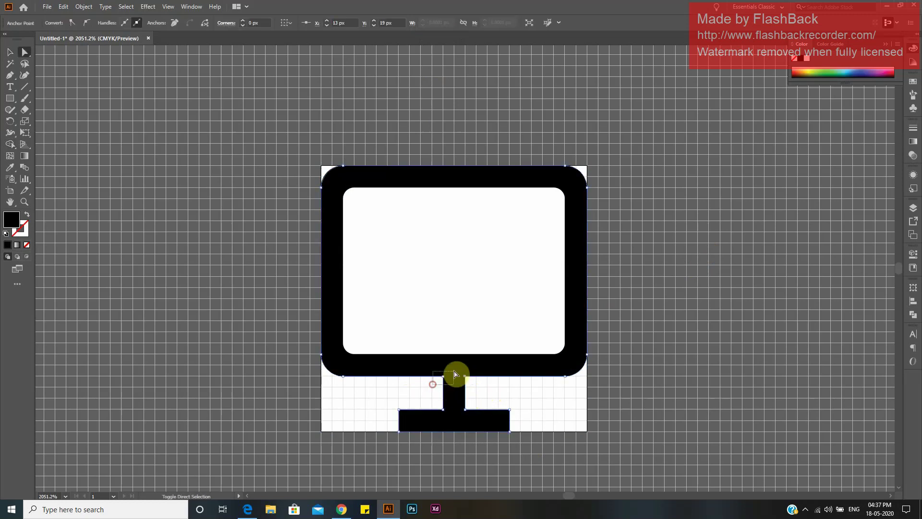
pyautogui.doubleClick(259, 23)
pyautogui.write('2')
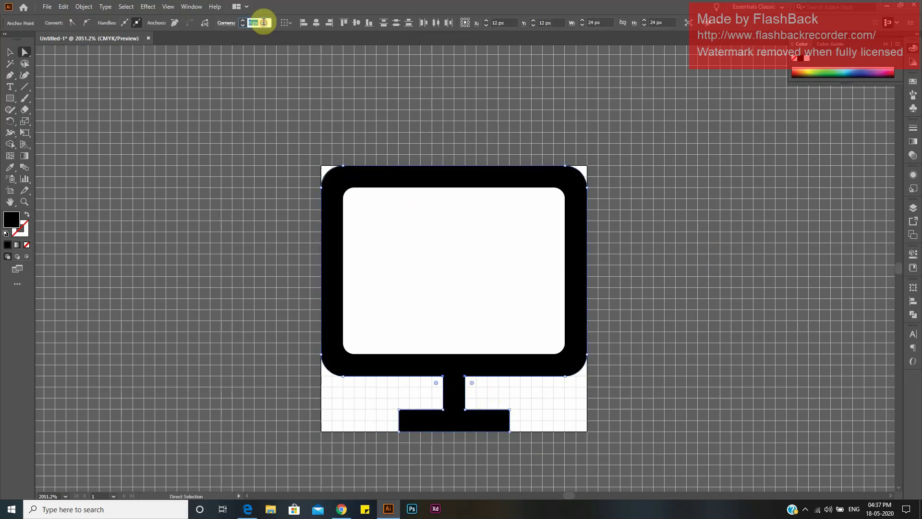
pyautogui.press('Return')
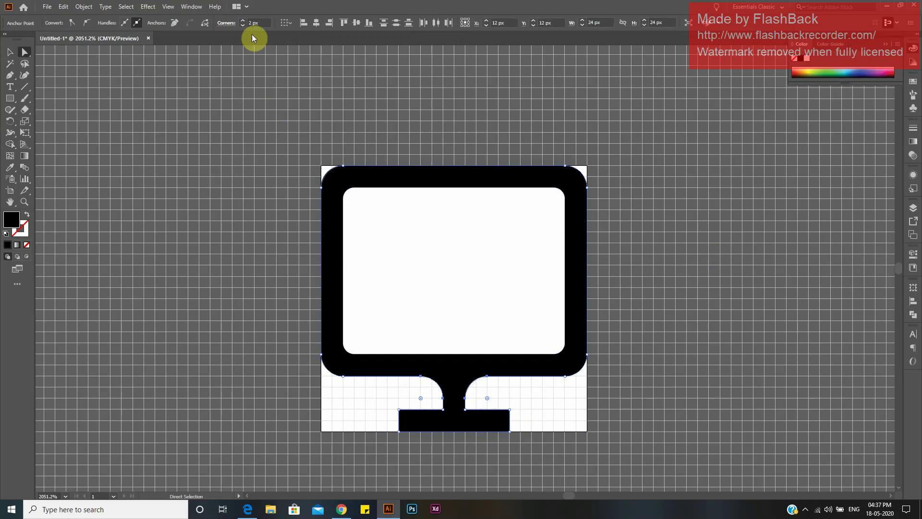
pyautogui.click(256, 23)
pyautogui.write('1')
pyautogui.press('Return')
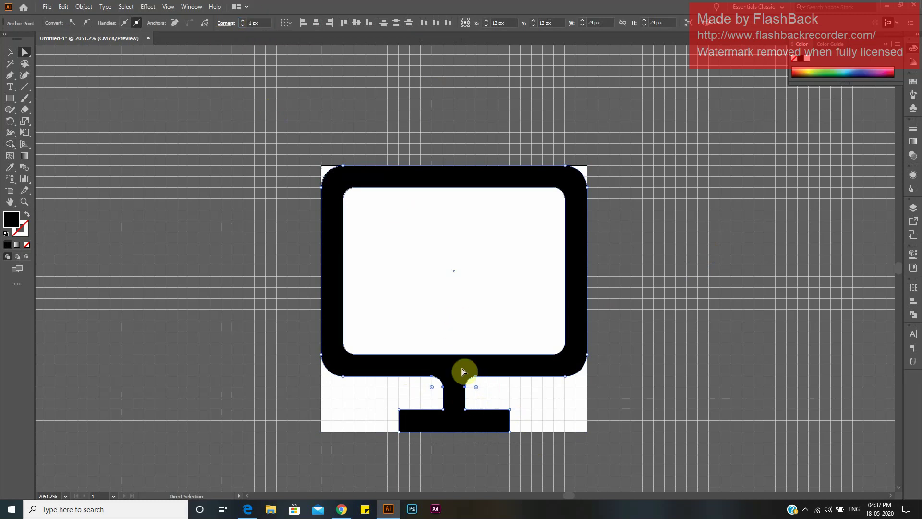
# - Round the stem-to-base corners to 1 px and make the stand base fully rounded
pyautogui.moveTo(445, 412); pyautogui.dragTo(438, 406)
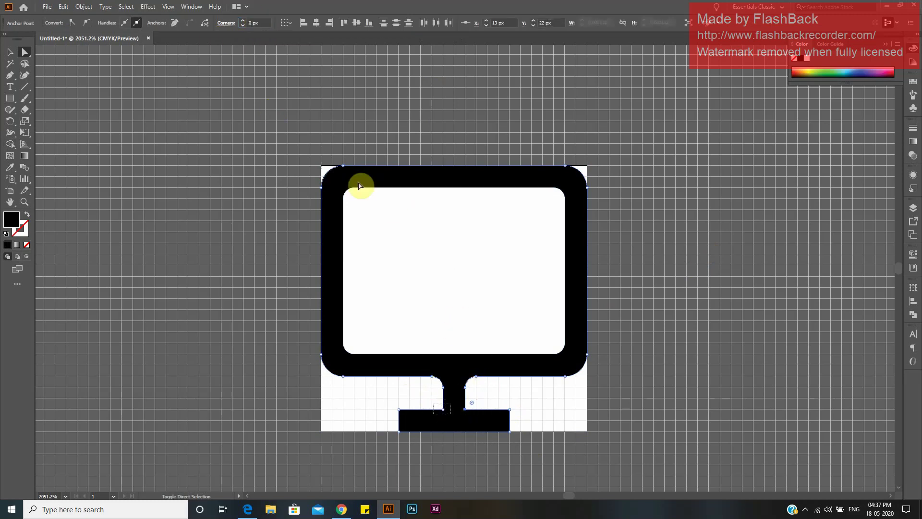
pyautogui.click(266, 22)
pyautogui.write('1')
pyautogui.press('Return')
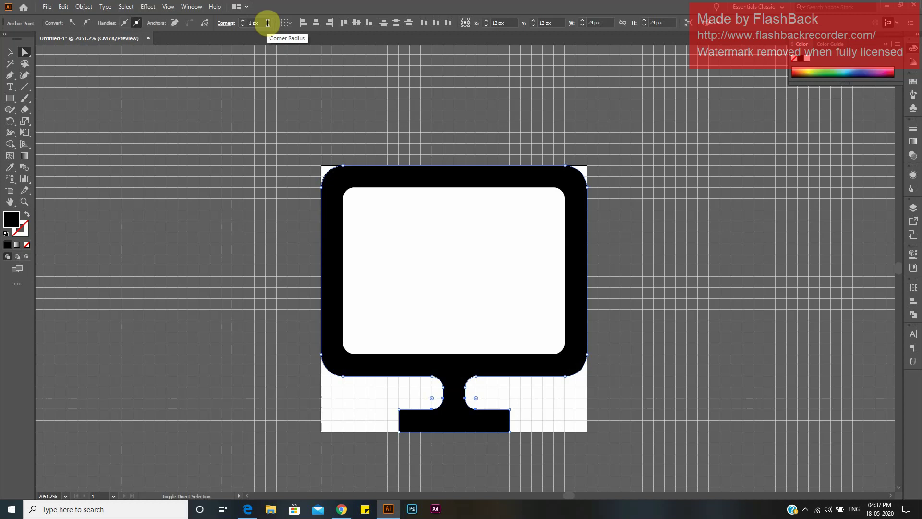
pyautogui.click(547, 405)
pyautogui.moveTo(528, 446); pyautogui.dragTo(500, 401)
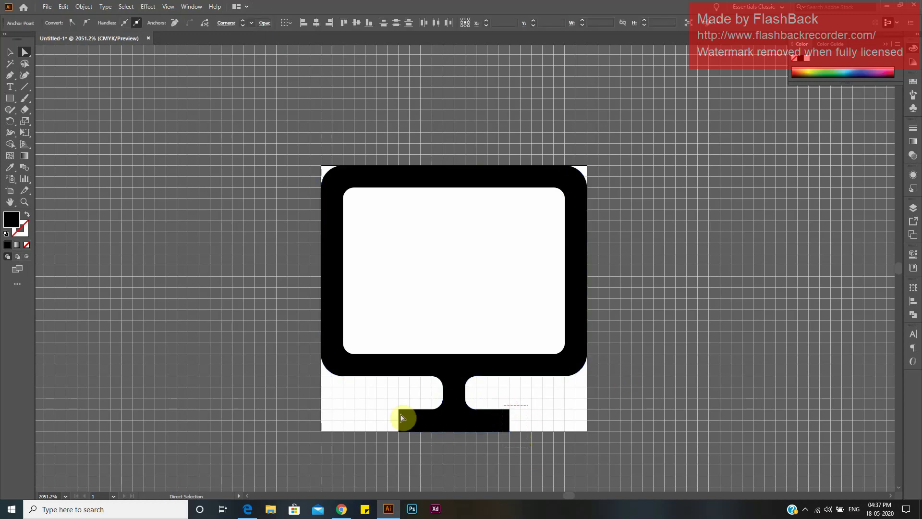
pyautogui.moveTo(383, 405)
pyautogui.mouseDown()
pyautogui.moveTo(402, 441)
pyautogui.moveTo(499, 423)
pyautogui.mouseUp()
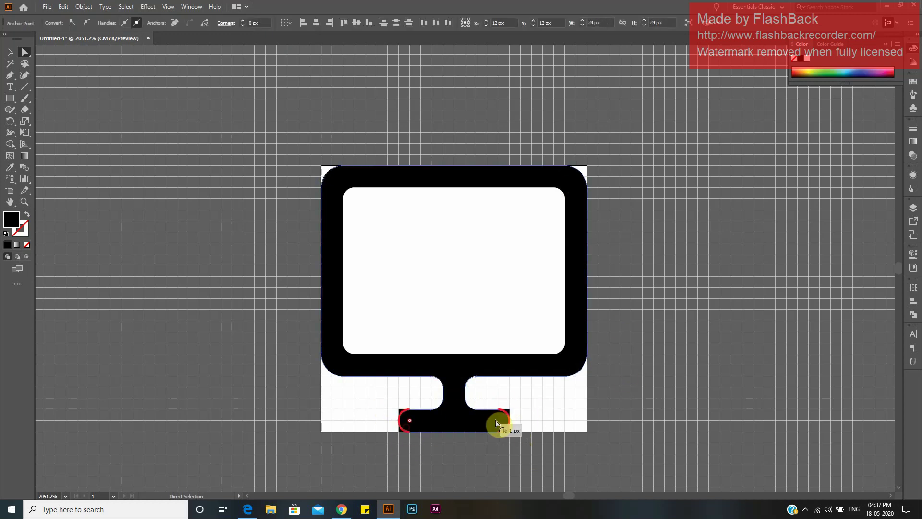
pyautogui.click(573, 425)
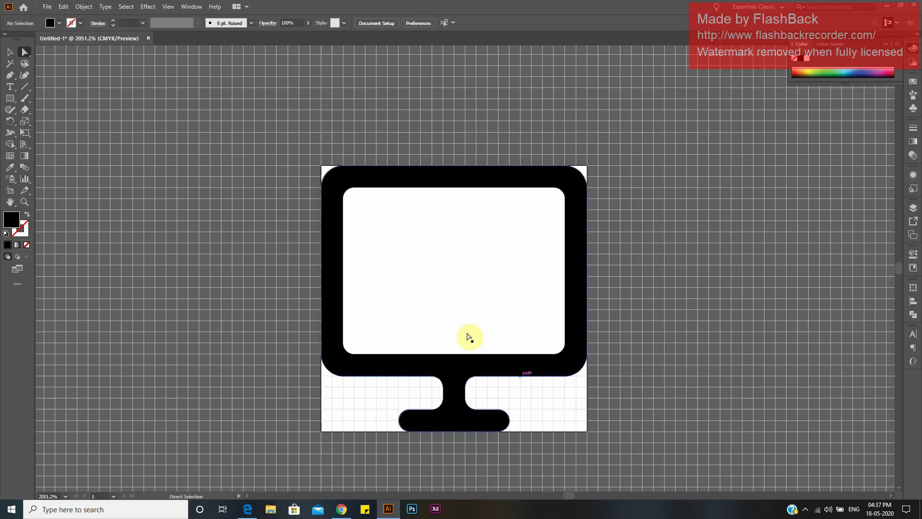
# - Cut the inner screen region out of the monitor with the Shape Builder
pyautogui.press('v')
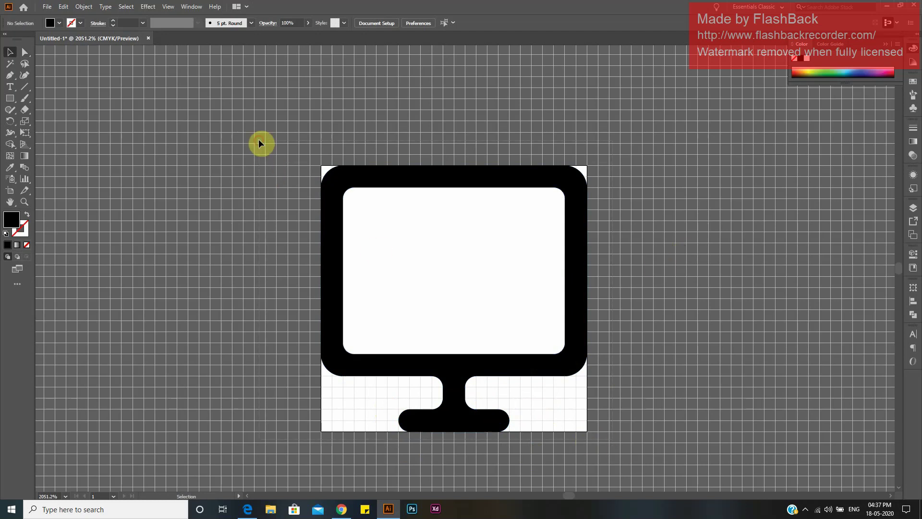
pyautogui.click(402, 220)
pyautogui.press('m')
pyautogui.click(453, 246)
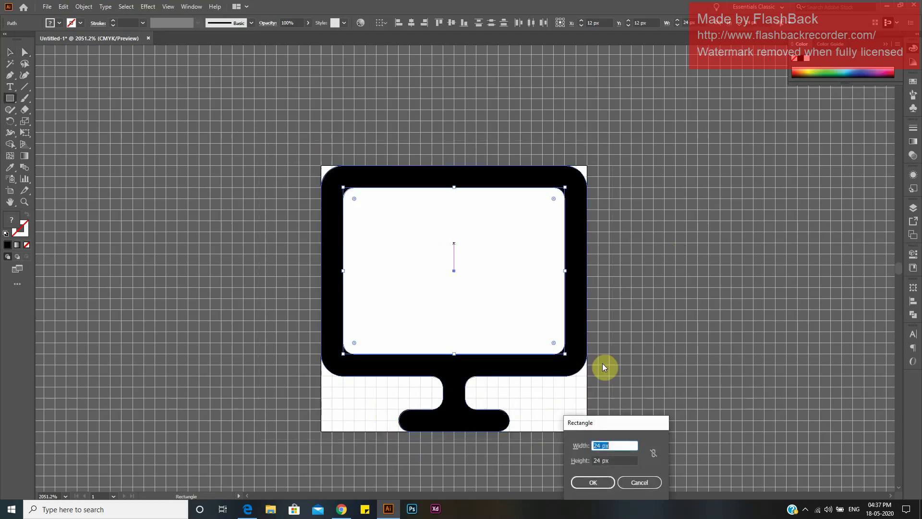
pyautogui.click(640, 482)
pyautogui.press('v')
pyautogui.click(473, 297)
pyautogui.hotkey('shift', 'm')
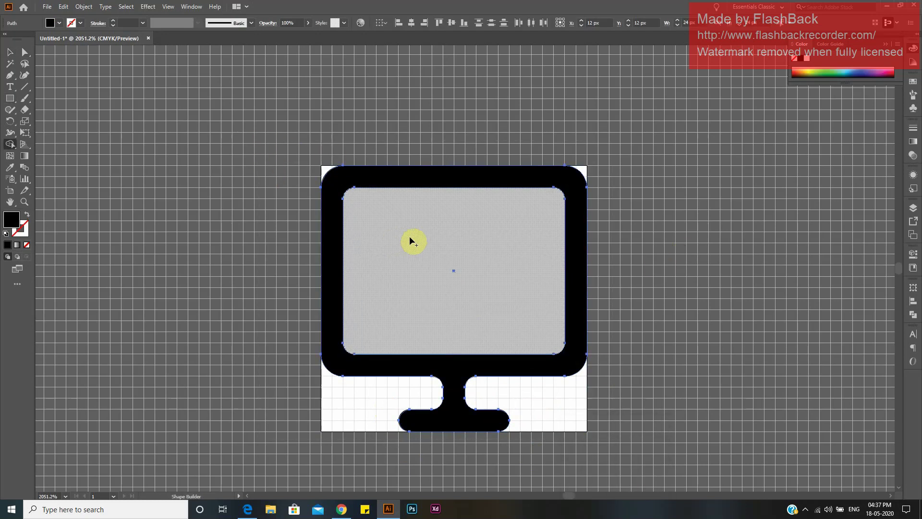
pyautogui.keyDown('alt'); pyautogui.click(417, 236); pyautogui.keyUp('alt')
pyautogui.press('v')
pyautogui.click(664, 265)
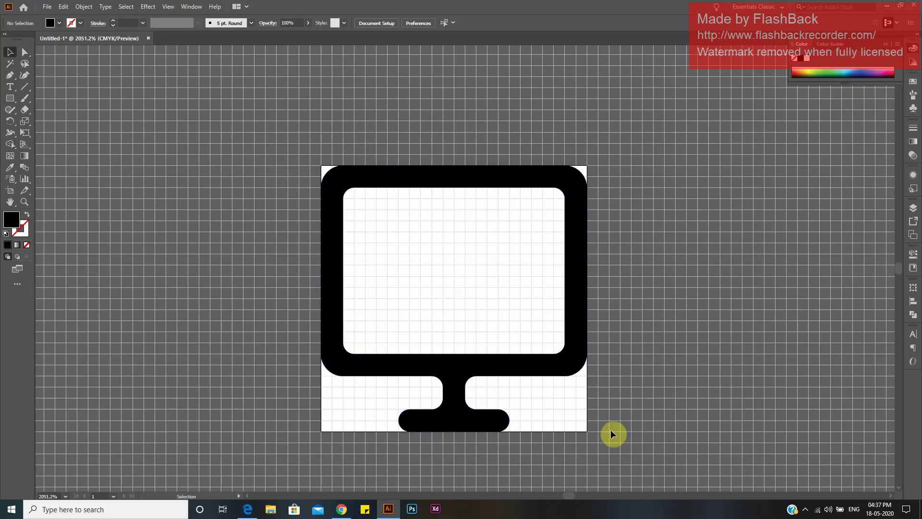
pyautogui.hotkey('ctrl', 'a')
# - Place a lowercase 'e' text object on the monitor screen
pyautogui.click(255, 147)
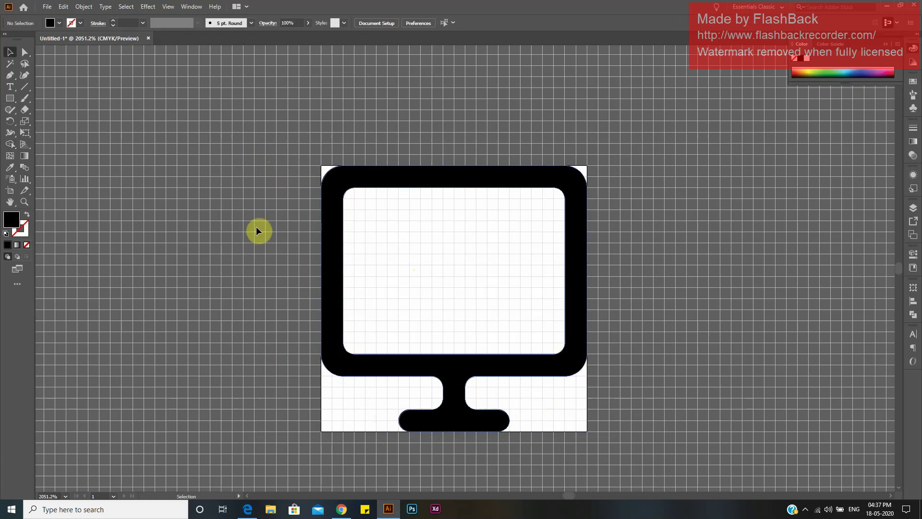
pyautogui.click(179, 136)
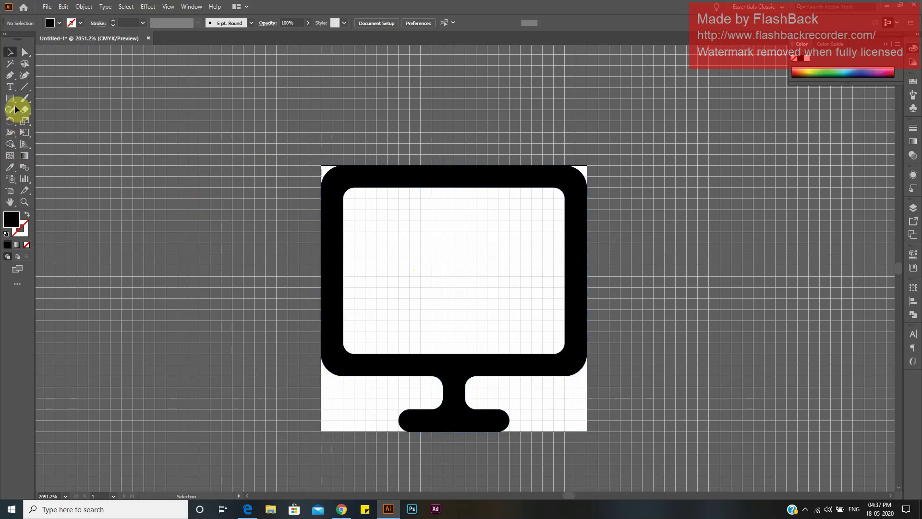
pyautogui.press('t')
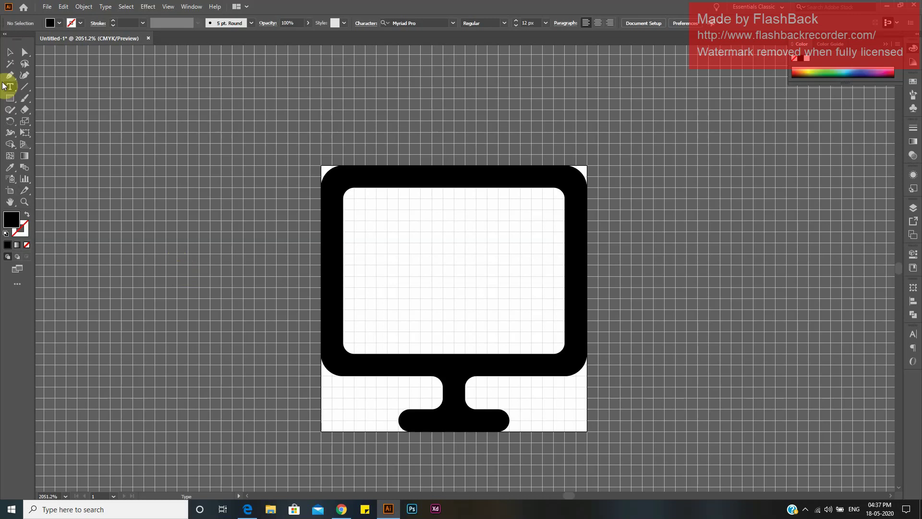
pyautogui.click(422, 254)
pyautogui.write('E')
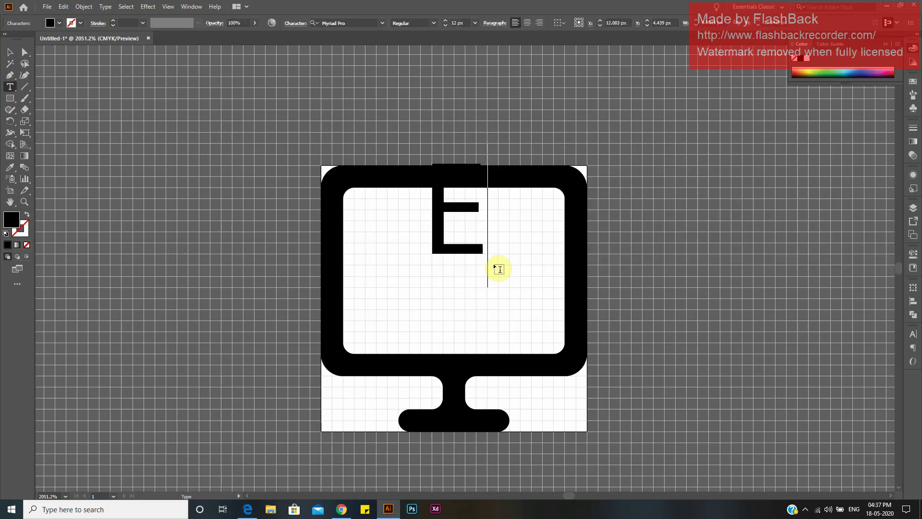
pyautogui.press('Escape')
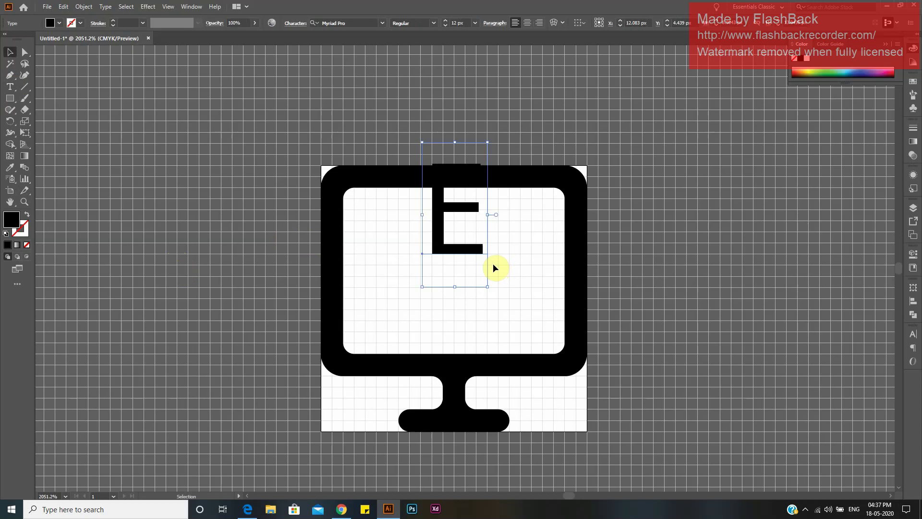
pyautogui.doubleClick(450, 220)
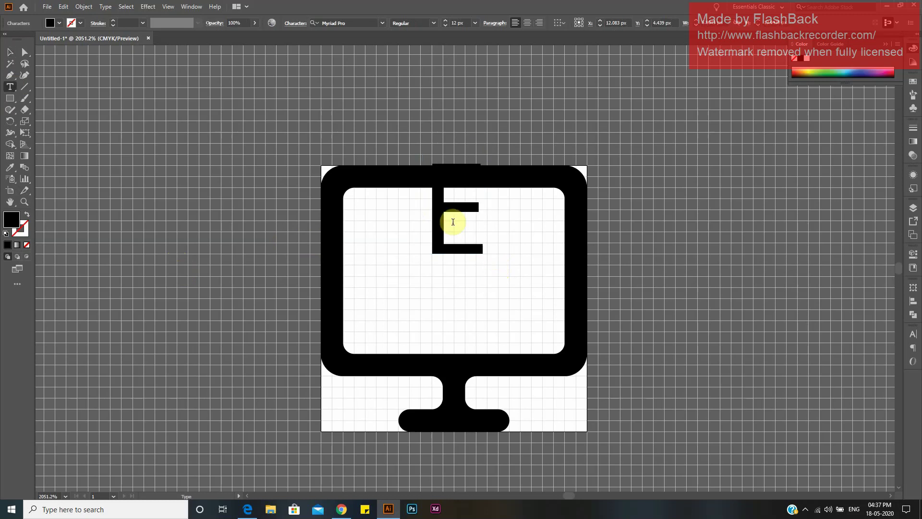
pyautogui.hotkey('ctrl', 'a')
pyautogui.write('e')
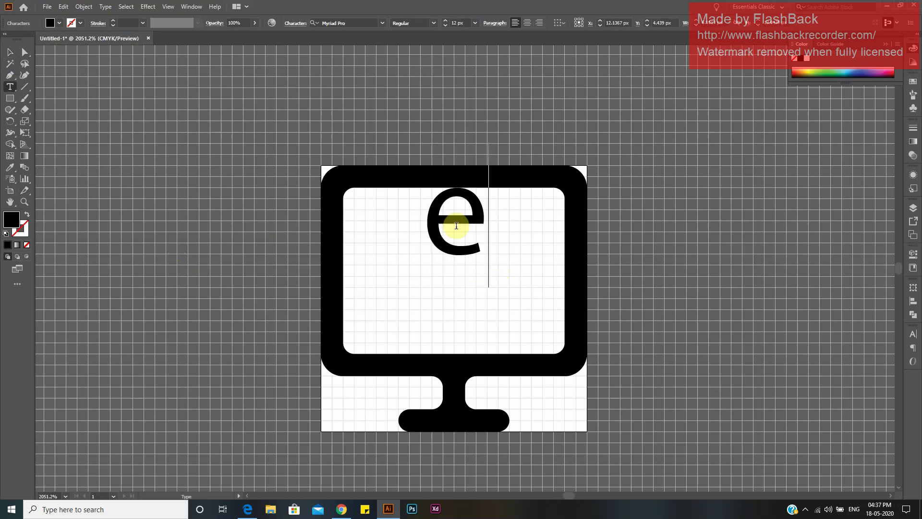
pyautogui.press('Escape')
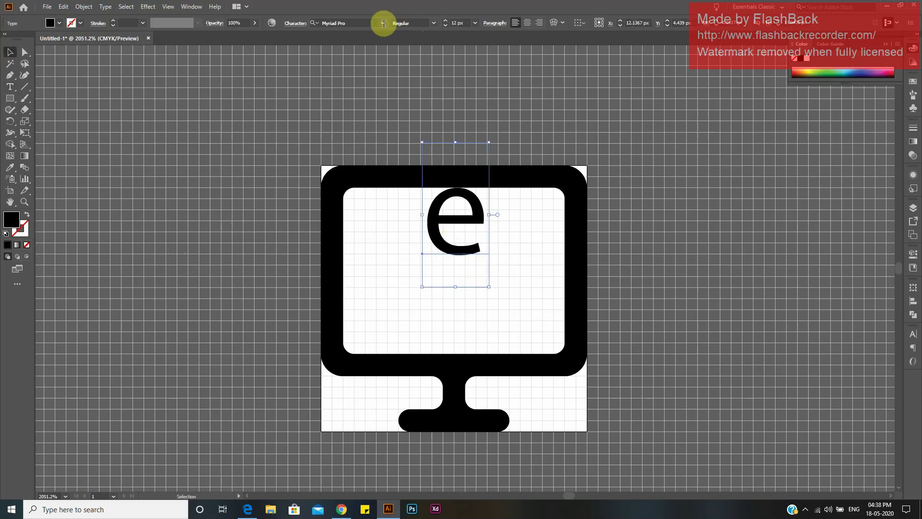
# - Set the letter to Poppins Medium at 14 px
pyautogui.click(374, 23)
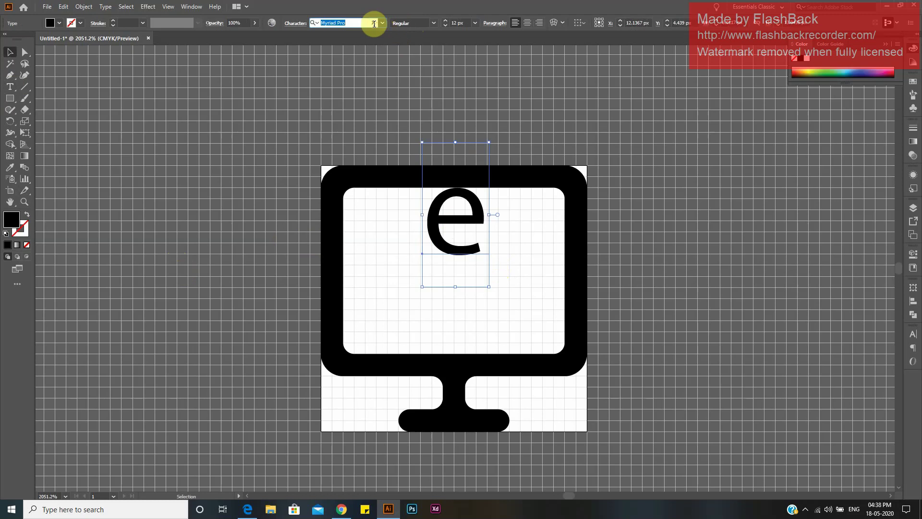
pyautogui.write('pop')
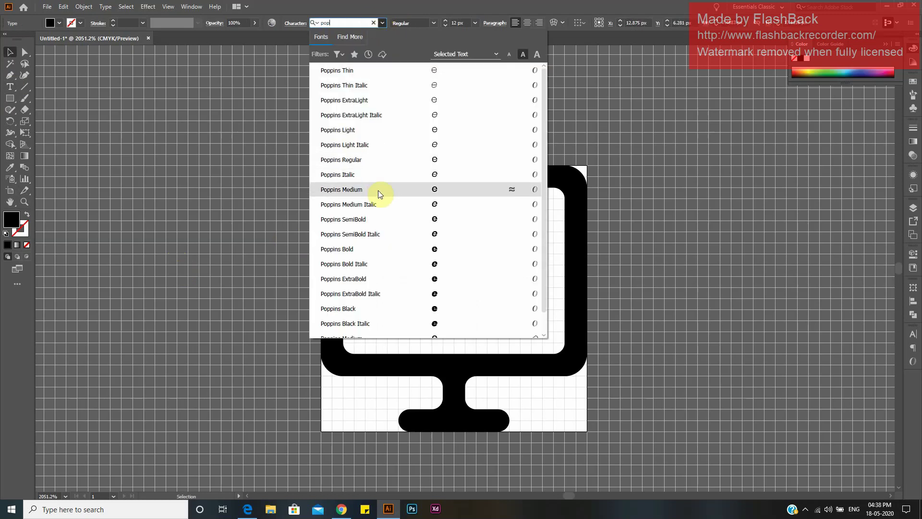
pyautogui.click(385, 190)
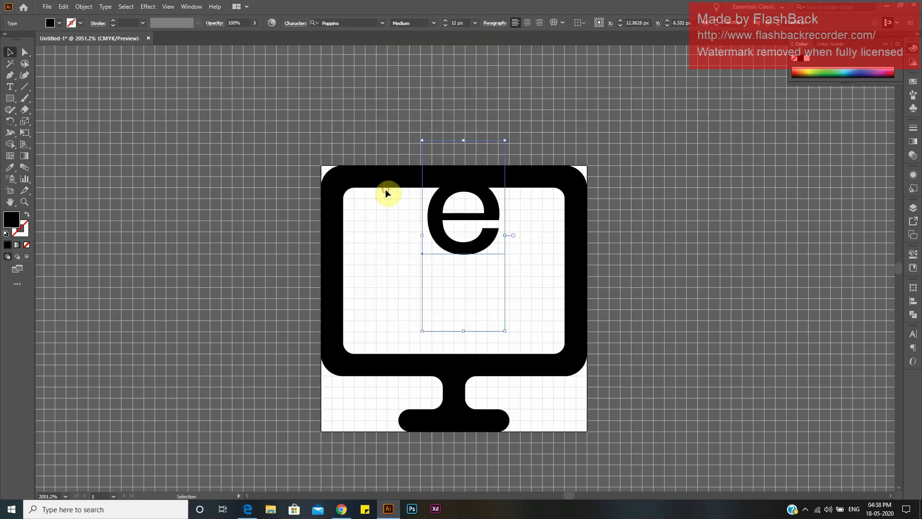
pyautogui.click(461, 23)
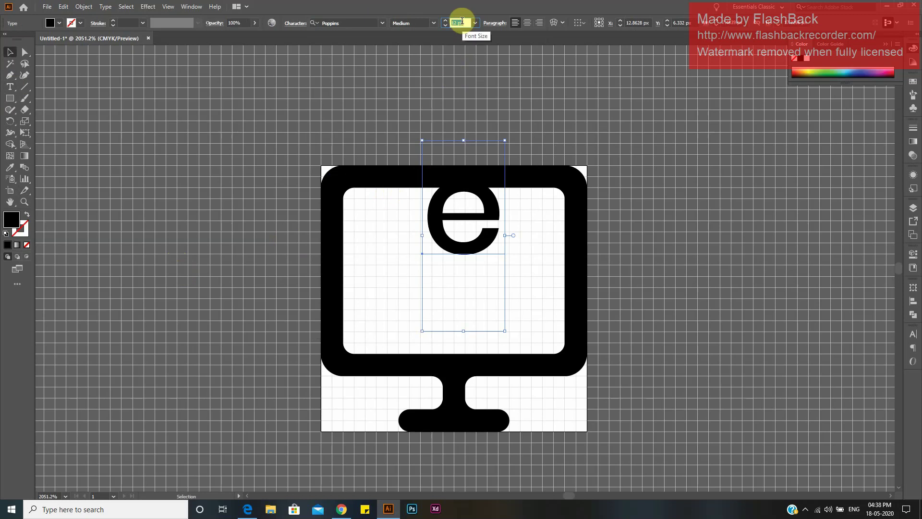
pyautogui.write('14')
pyautogui.press('Return')
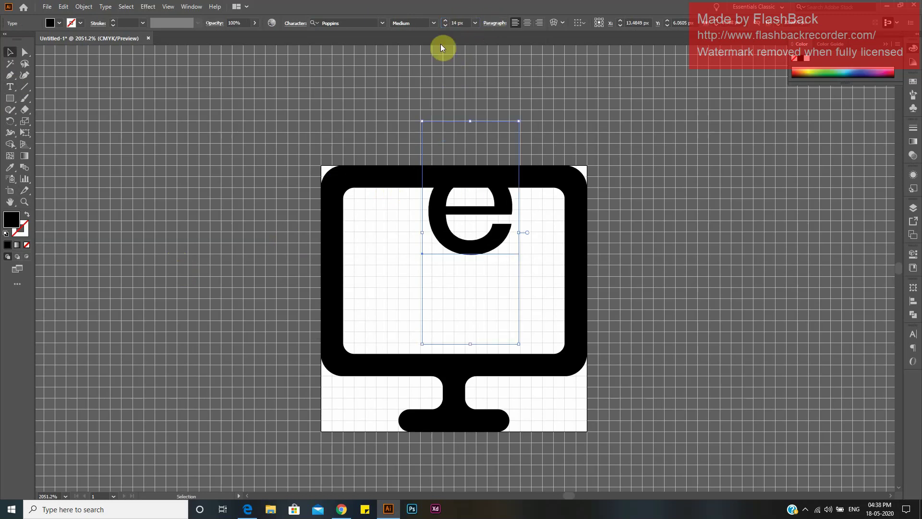
# - Convert the letter e to outlines and move it toward the screen centre
pyautogui.rightClick(473, 249)
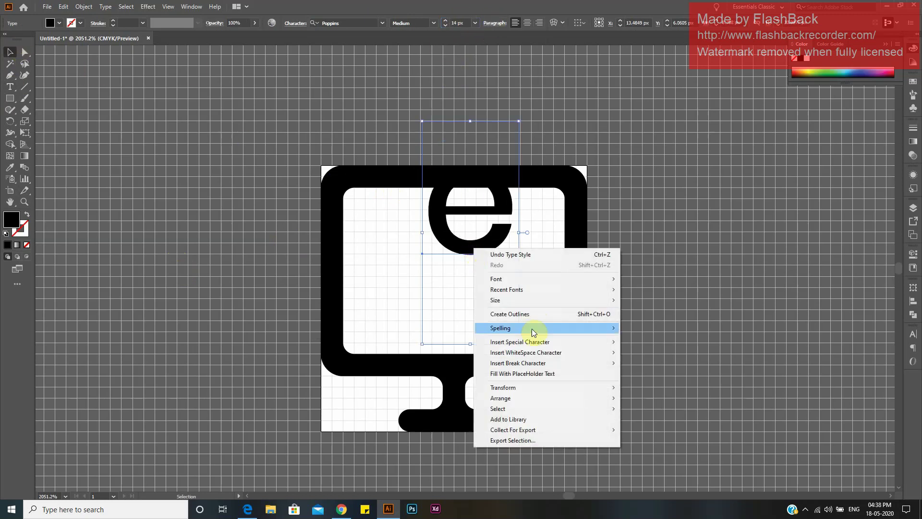
pyautogui.click(535, 315)
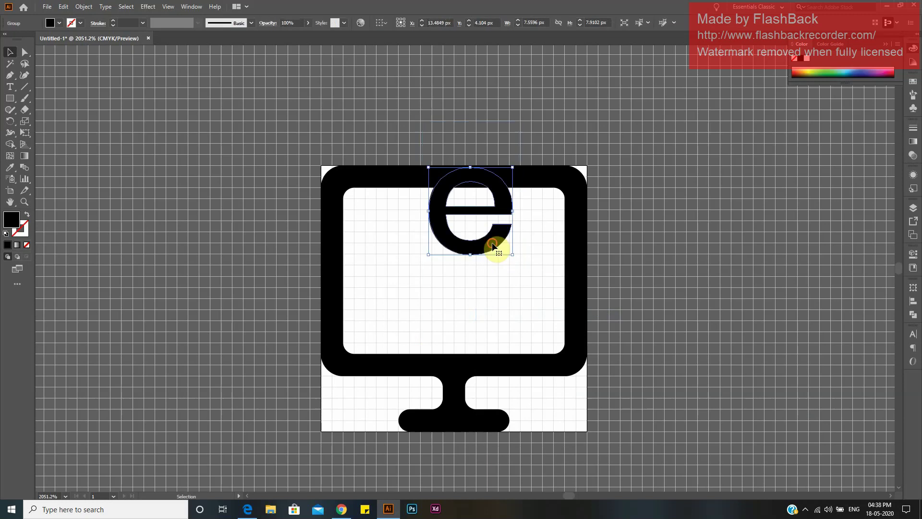
pyautogui.moveTo(495, 247); pyautogui.dragTo(470, 309)
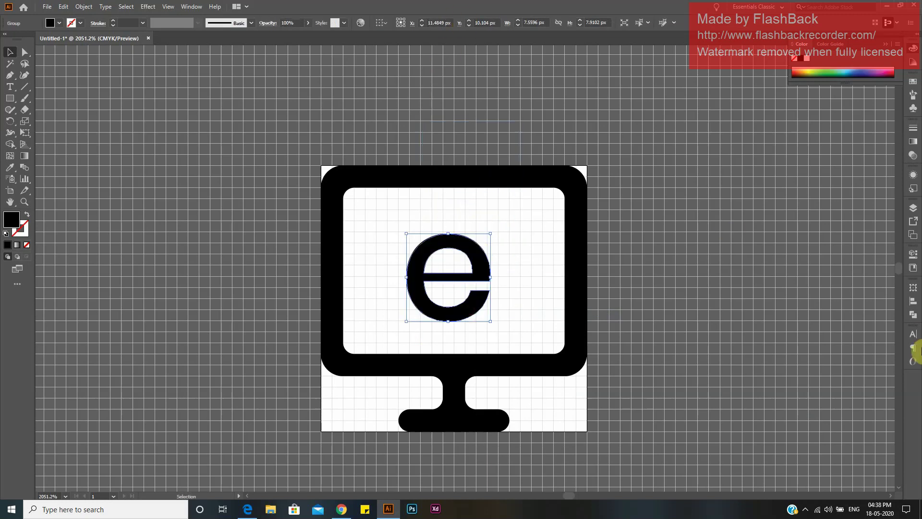
# - Centre the outlined e on the artboard, nudge it up and enlarge it slightly
pyautogui.click(913, 300)
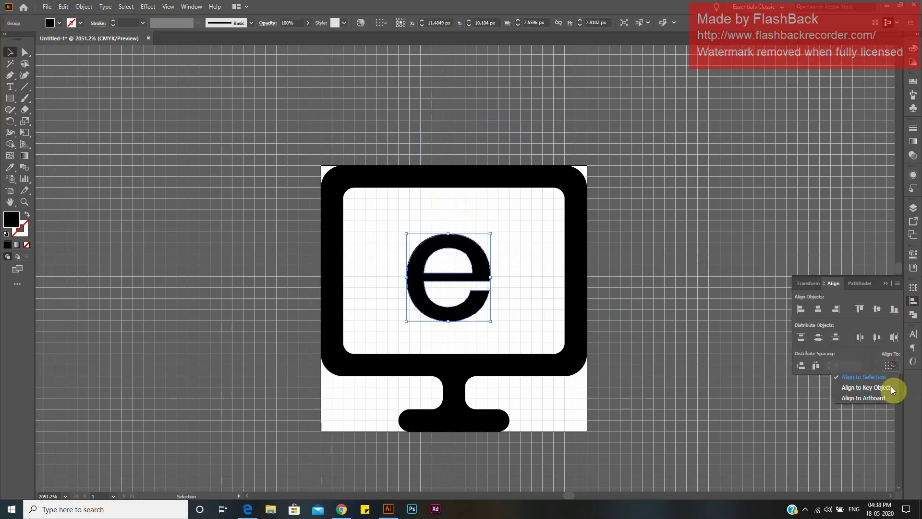
pyautogui.click(878, 310)
pyautogui.click(818, 309)
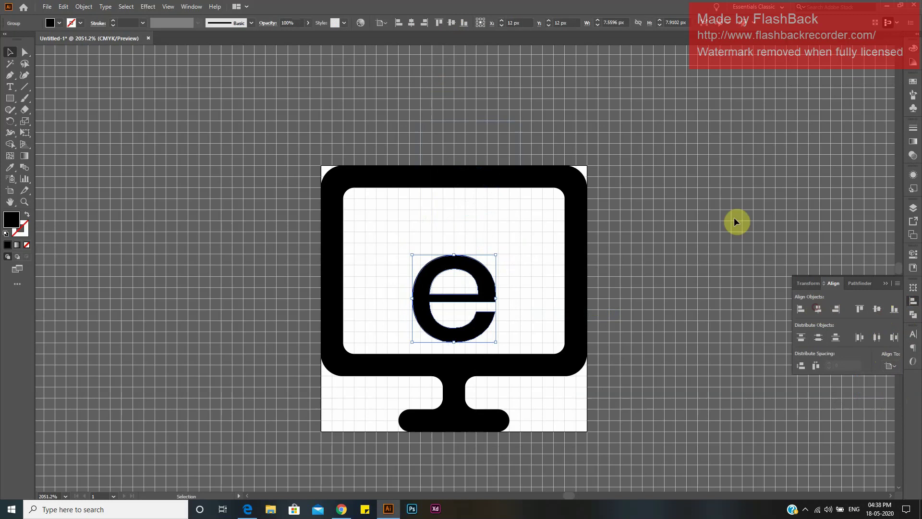
pyautogui.click(734, 217)
pyautogui.moveTo(485, 317); pyautogui.dragTo(483, 287)
pyautogui.click(639, 263)
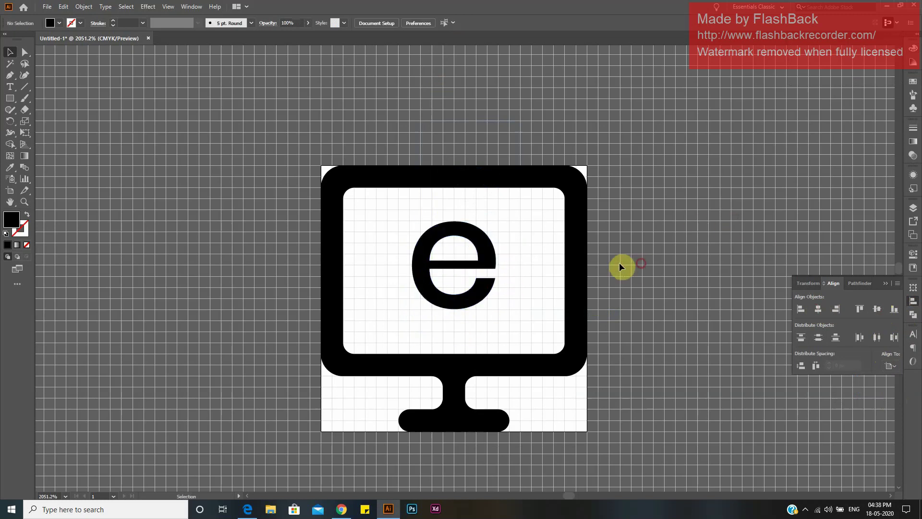
pyautogui.click(483, 303)
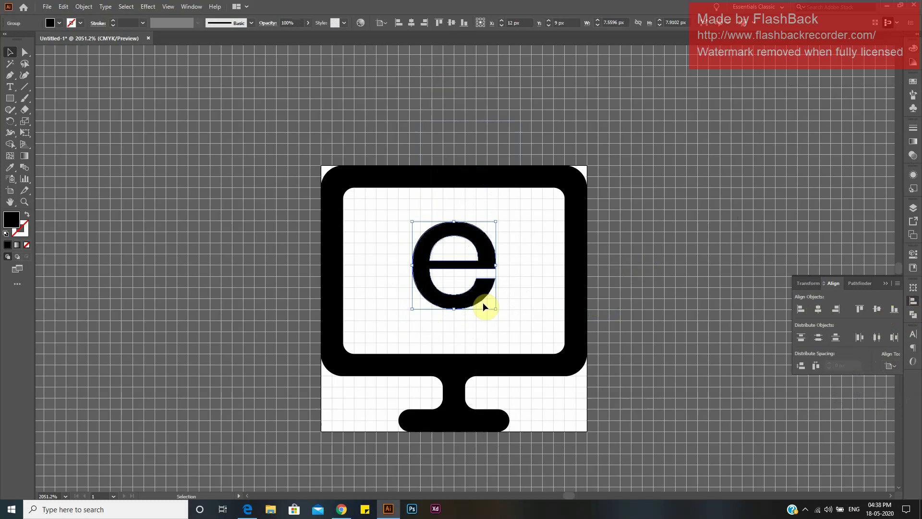
pyautogui.moveTo(496, 308); pyautogui.dragTo(503, 313)
pyautogui.click(641, 296)
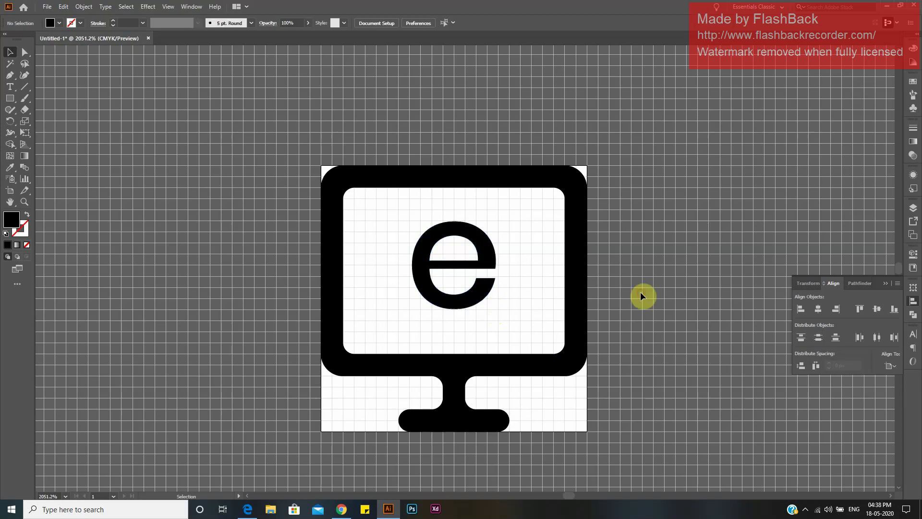
pyautogui.click(805, 509)
pyautogui.click(814, 490)
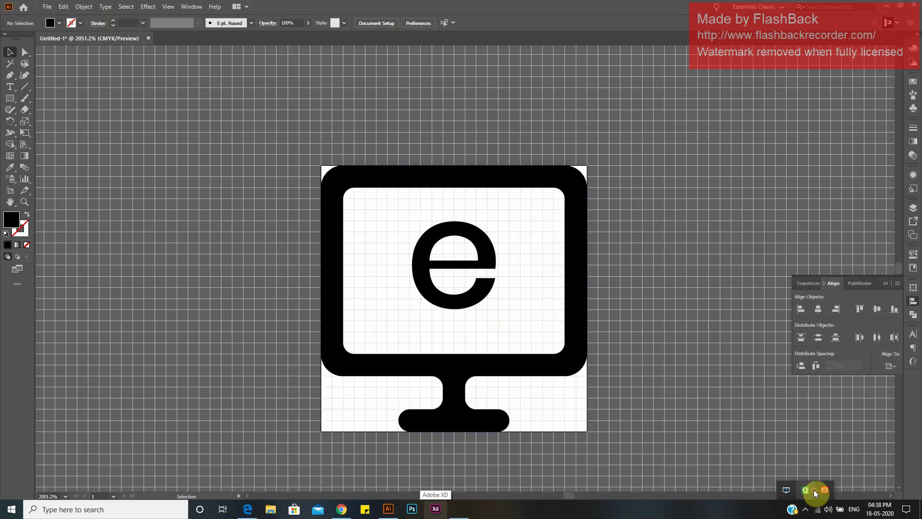